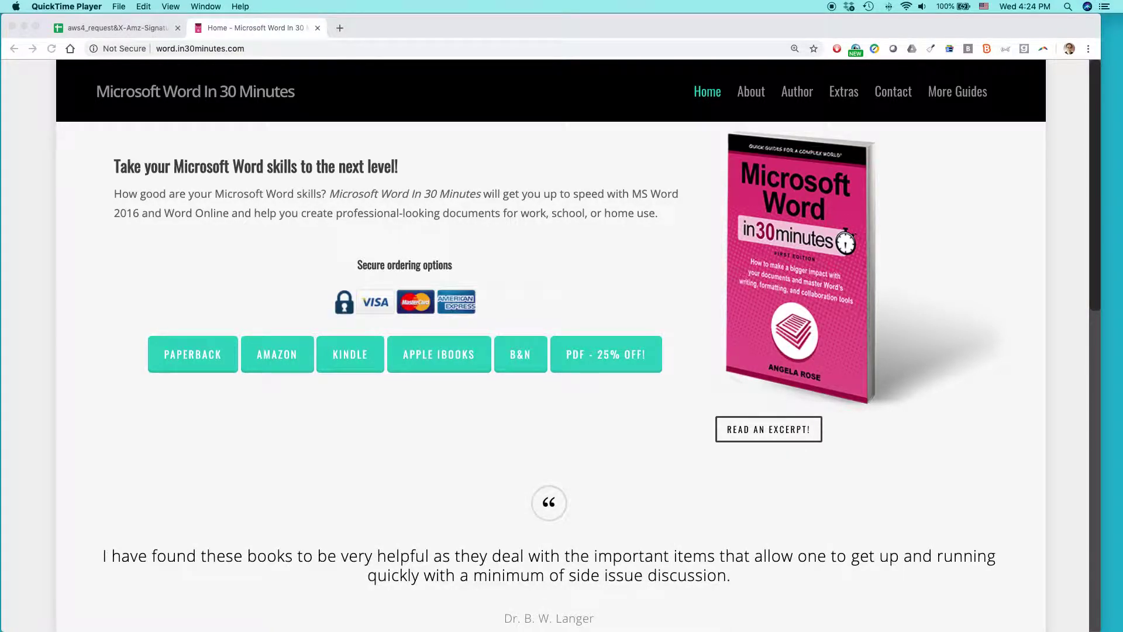
# Switch from Chrome to the Word document on alternative revenue streams.
pyautogui.press('cmd+Tab')
pyautogui.press('super+Tab')
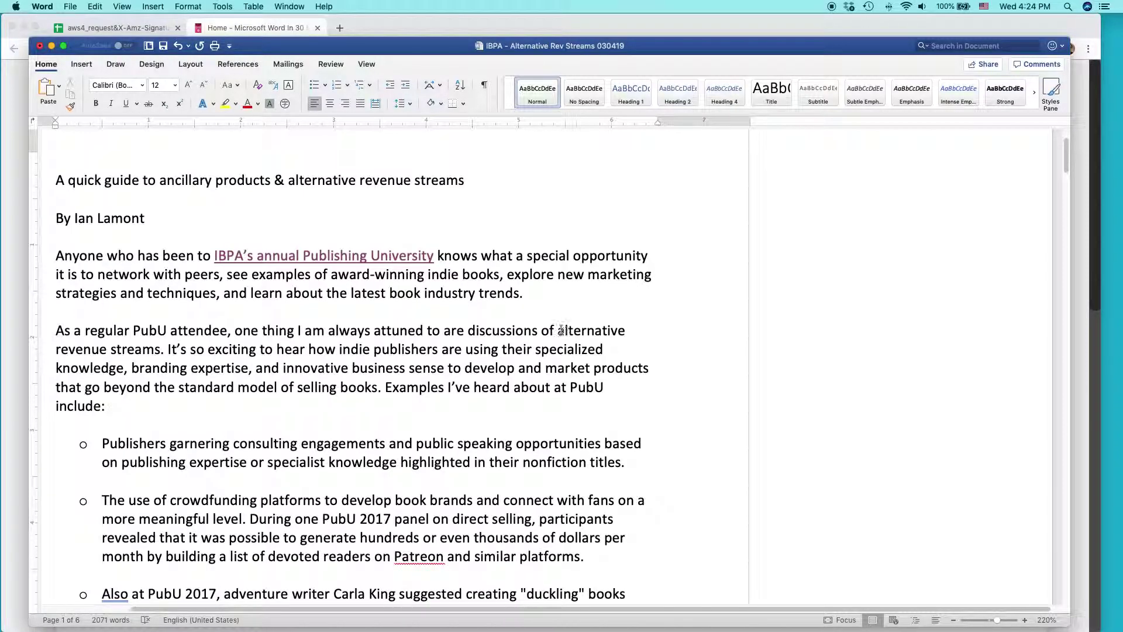
# Select the phrase 'alternative revenue streams' in the second paragraph.
pyautogui.moveTo(557, 336); pyautogui.dragTo(163, 348)
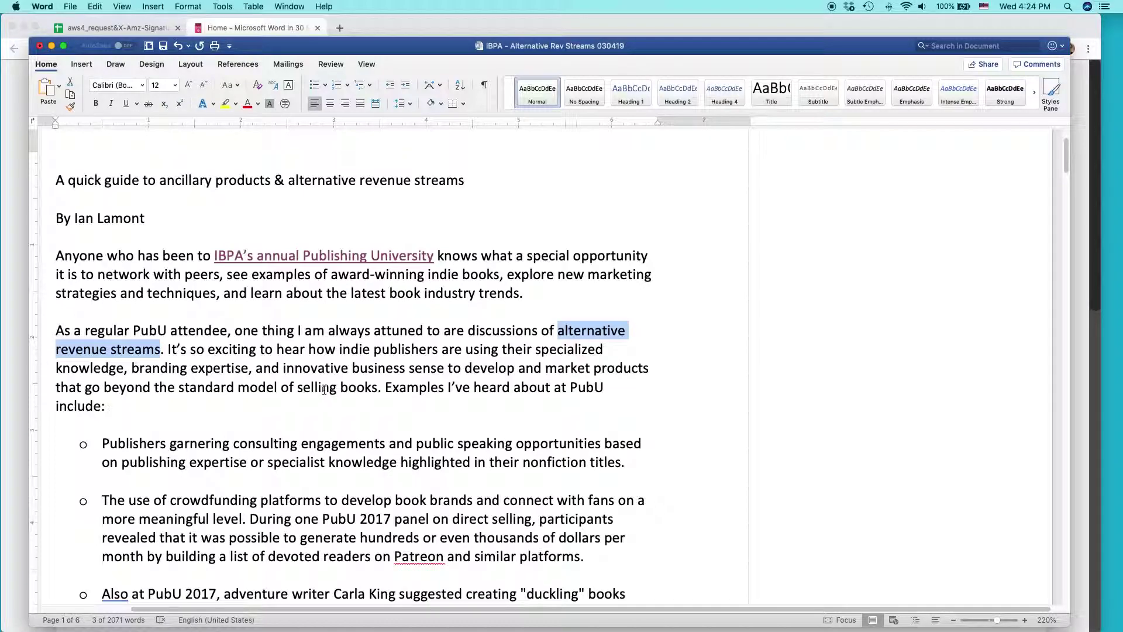
pyautogui.click(525, 331)
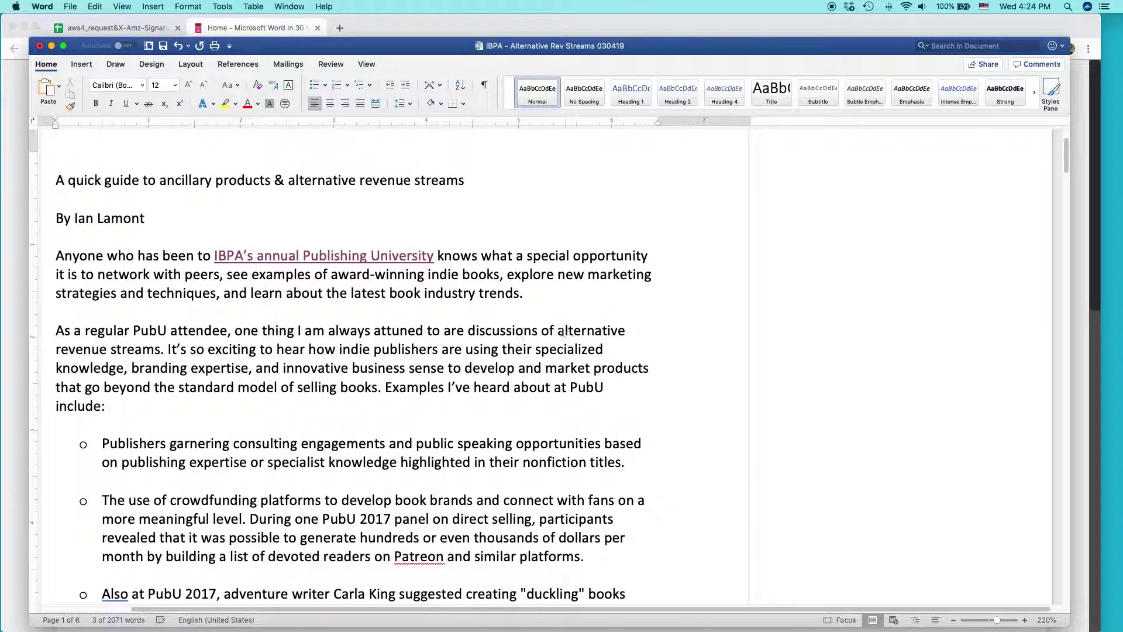
pyautogui.moveTo(557, 334); pyautogui.dragTo(564, 337)
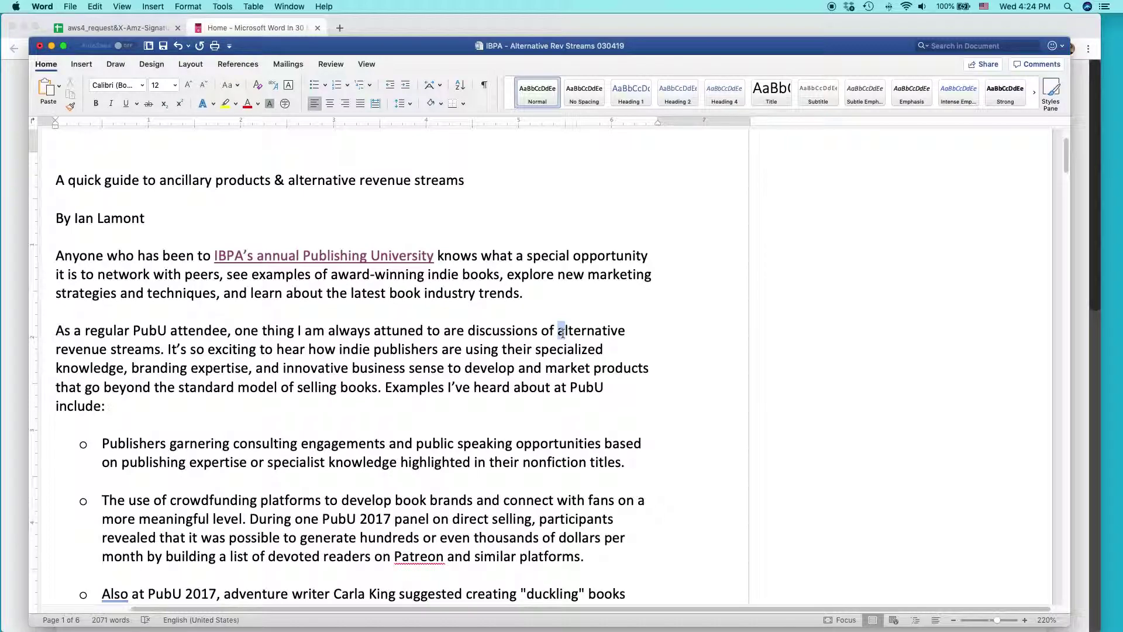
pyautogui.click(560, 331)
pyautogui.moveTo(558, 331); pyautogui.dragTo(162, 350)
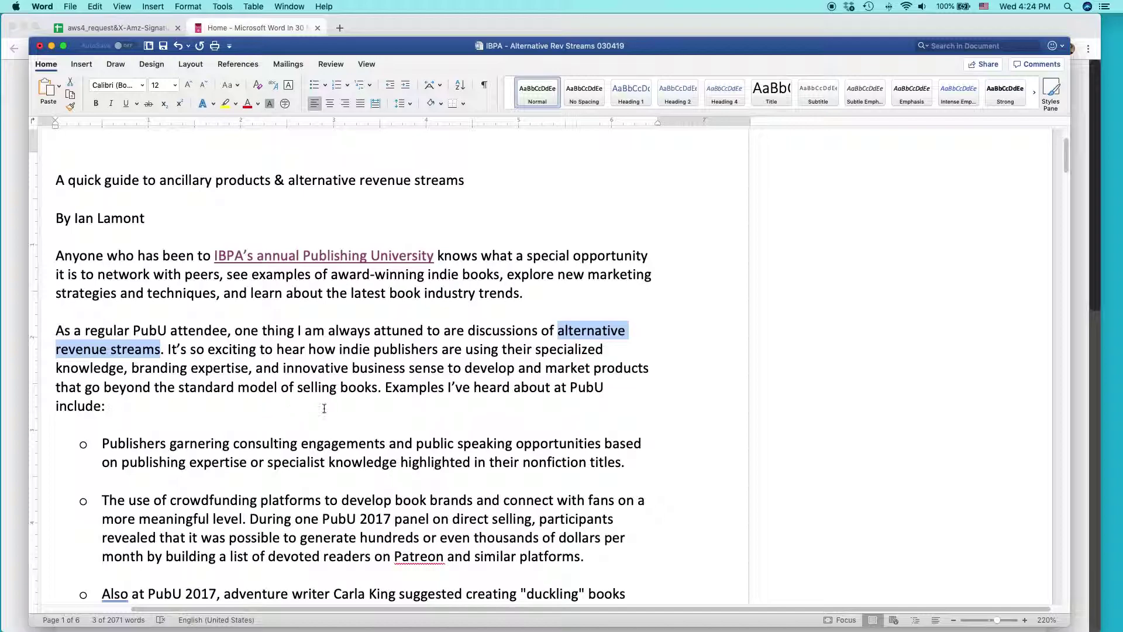
# From the Home ribbon, colour the selected phrase red and browse the font colour choices.
pyautogui.click(50, 66)
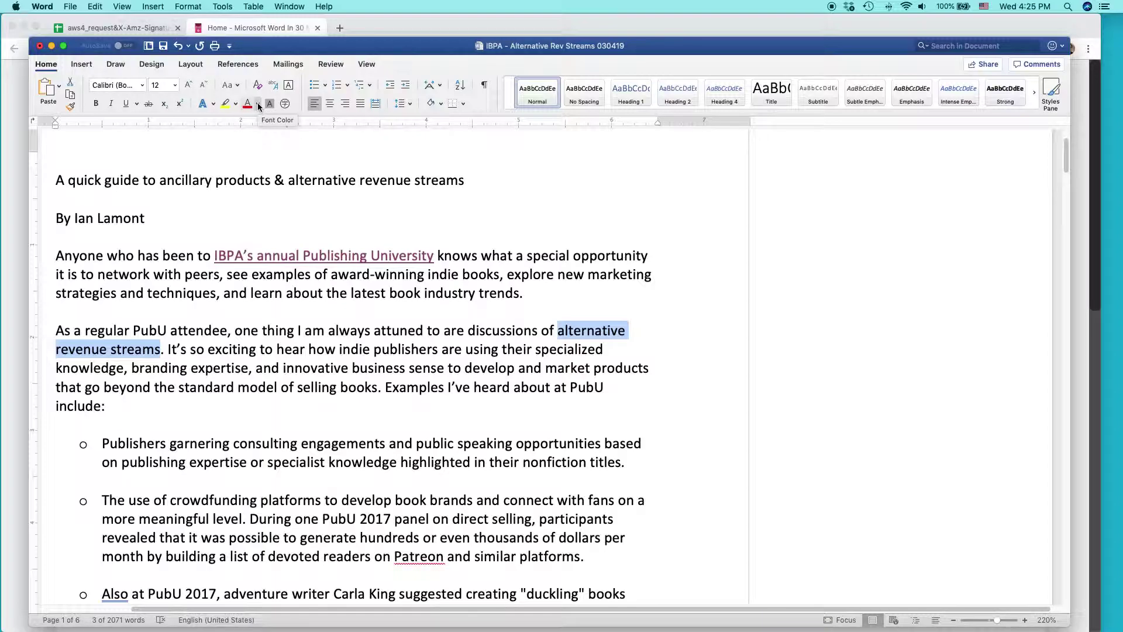
pyautogui.click(249, 104)
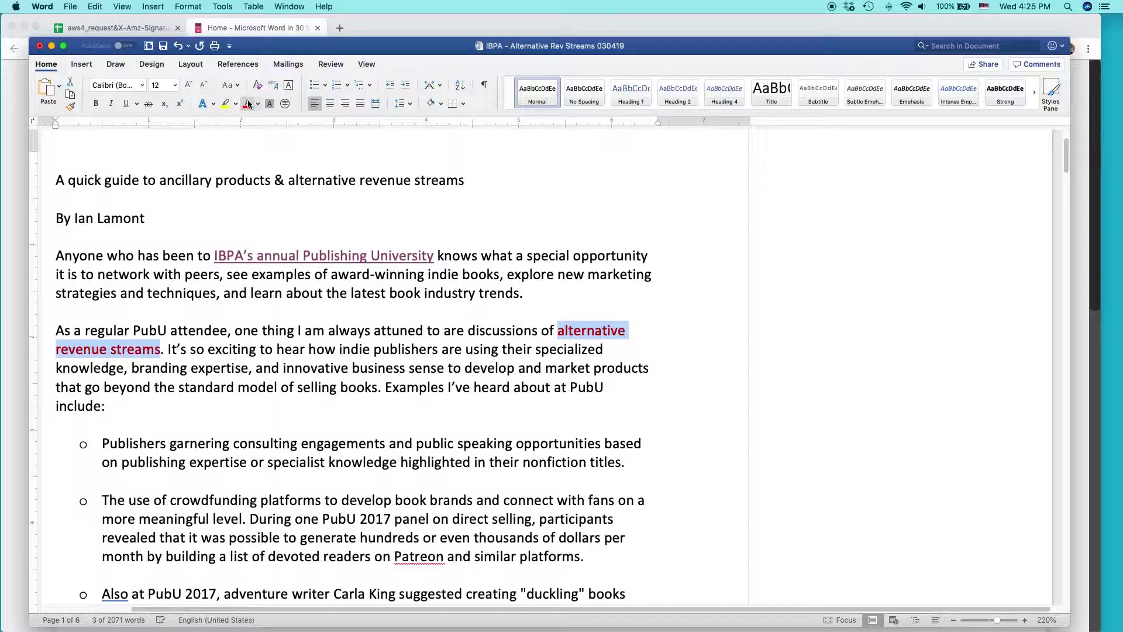
pyautogui.click(257, 104)
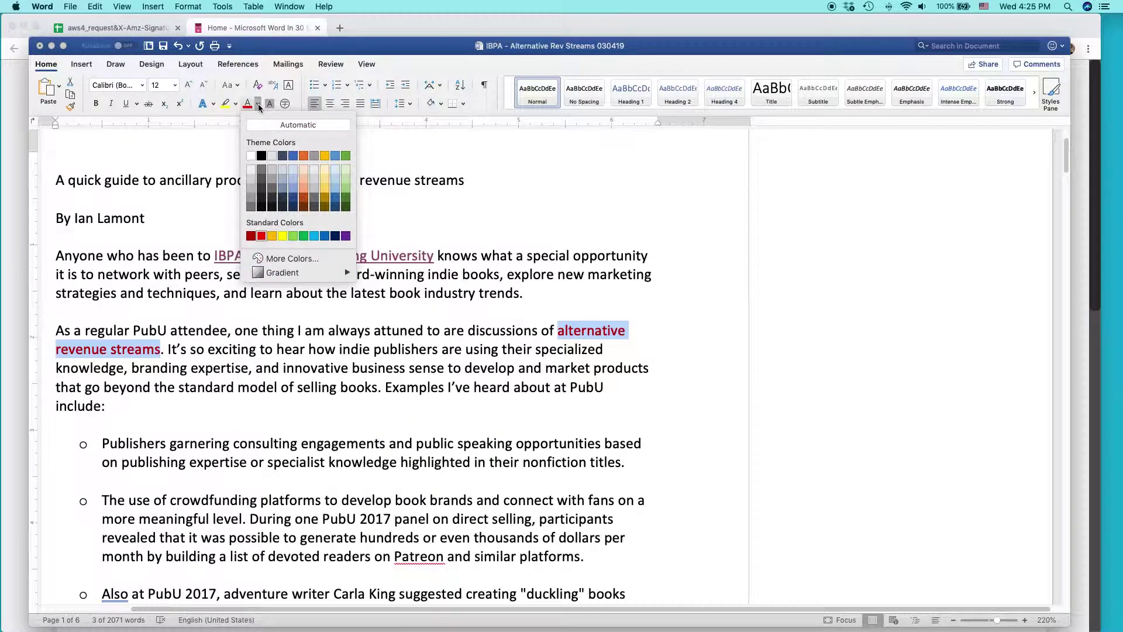
# Try a blue font colour on the phrase, then reselect it for another colour.
pyautogui.click(293, 158)
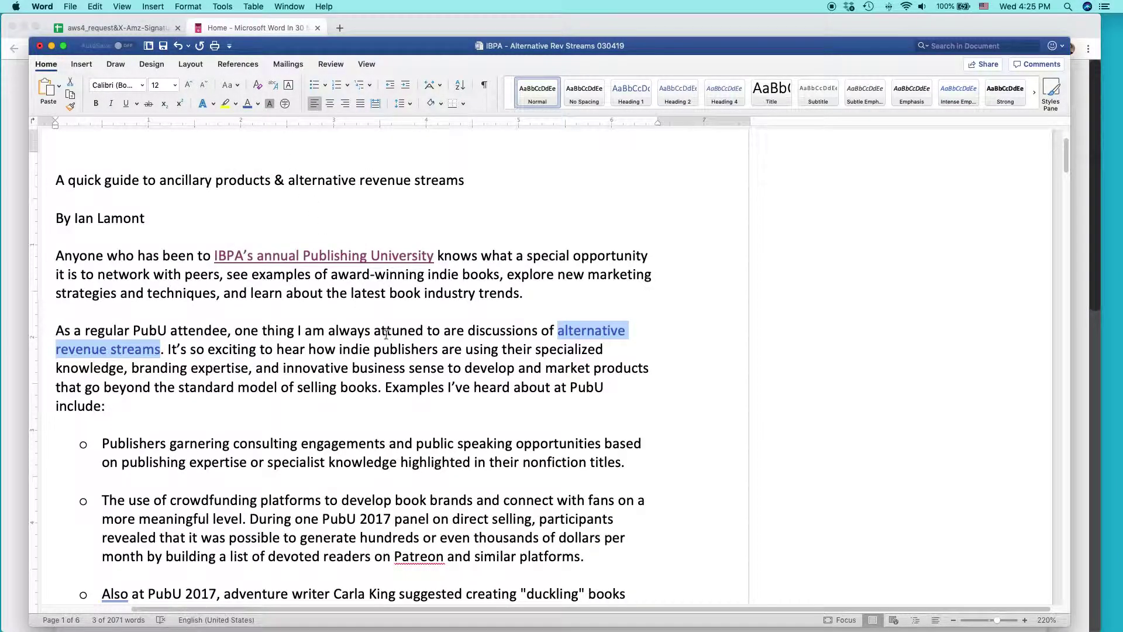
pyautogui.click(409, 333)
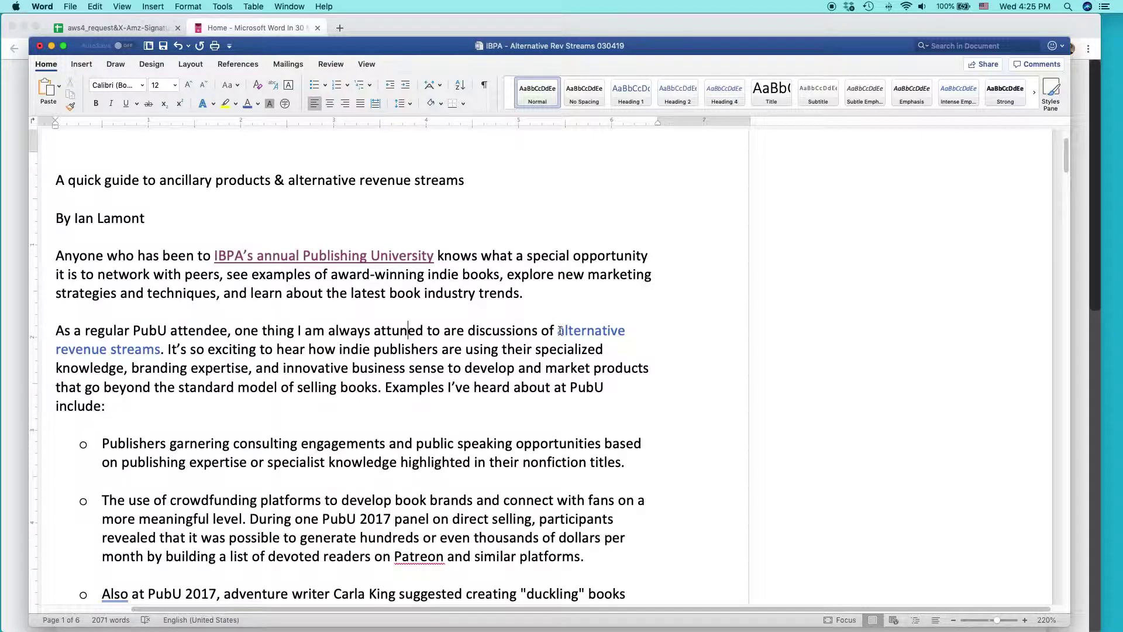
pyautogui.moveTo(559, 332)
pyautogui.mouseDown()
pyautogui.moveTo(569, 332)
pyautogui.moveTo(157, 350)
pyautogui.moveTo(574, 326)
pyautogui.mouseUp()
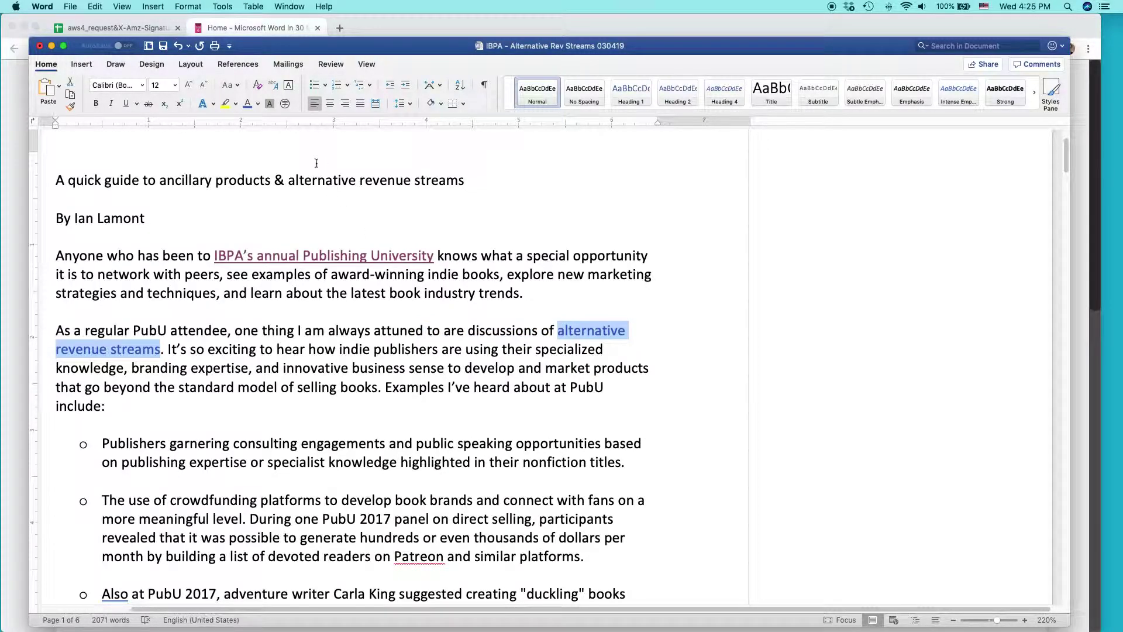
pyautogui.click(259, 105)
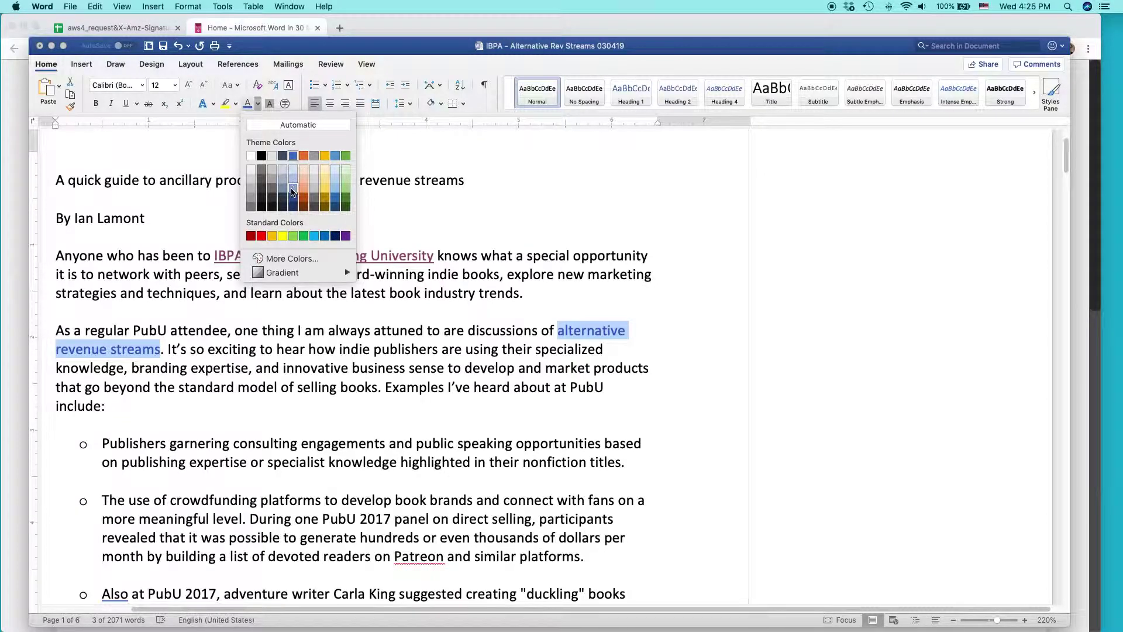
# Apply a custom magenta from the More Colors wheel to 'alternative revenue streams'.
pyautogui.click(315, 260)
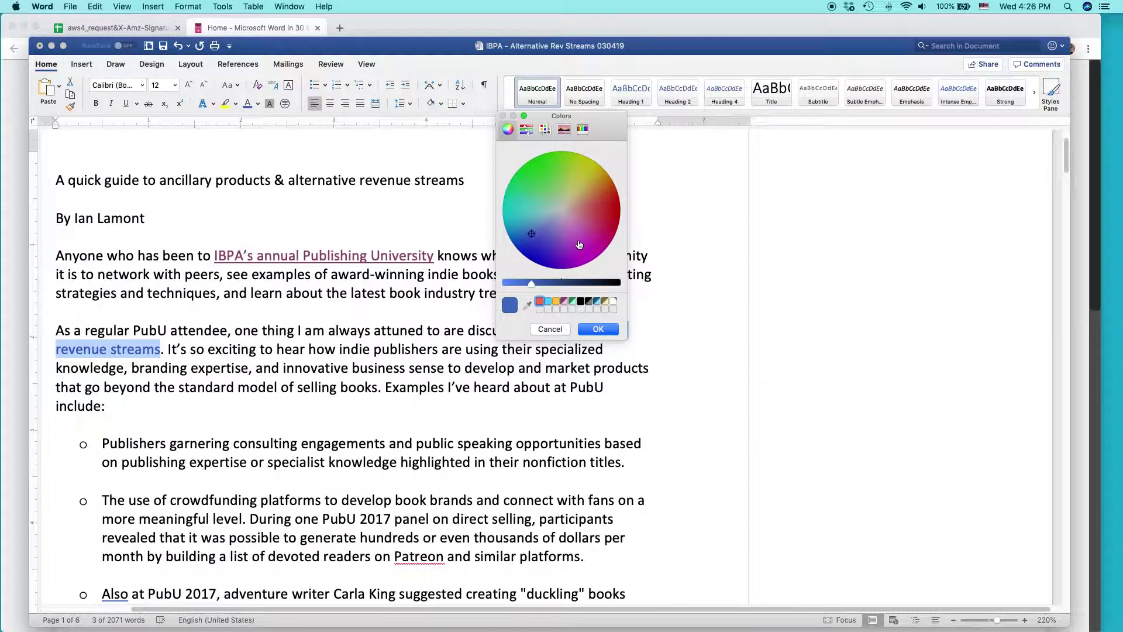
pyautogui.moveTo(579, 246); pyautogui.dragTo(597, 245)
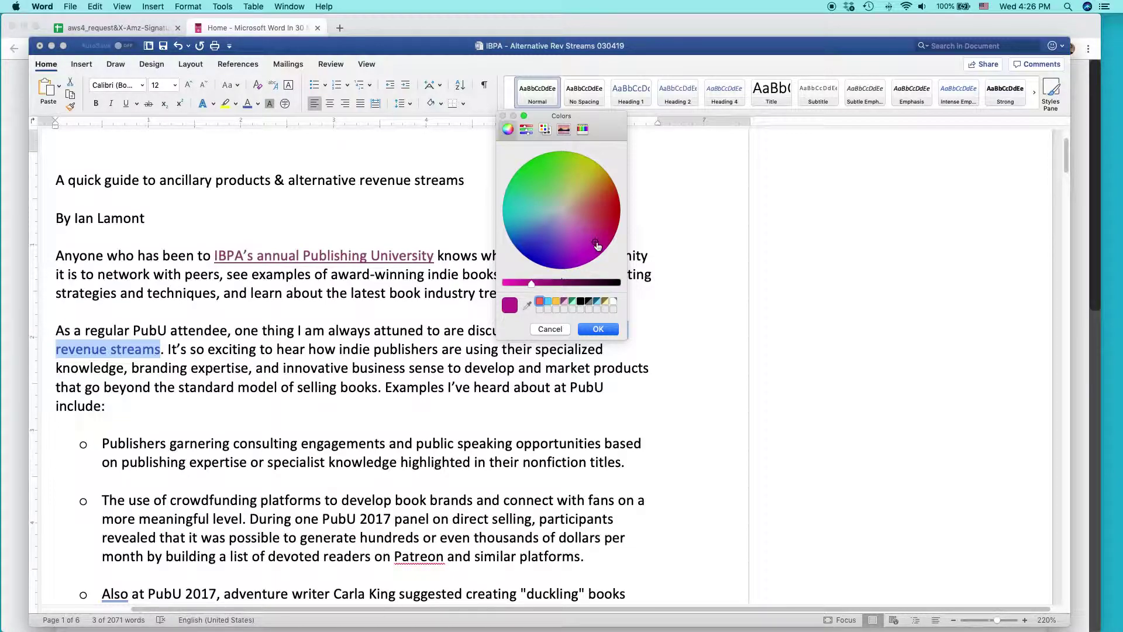
pyautogui.click(598, 329)
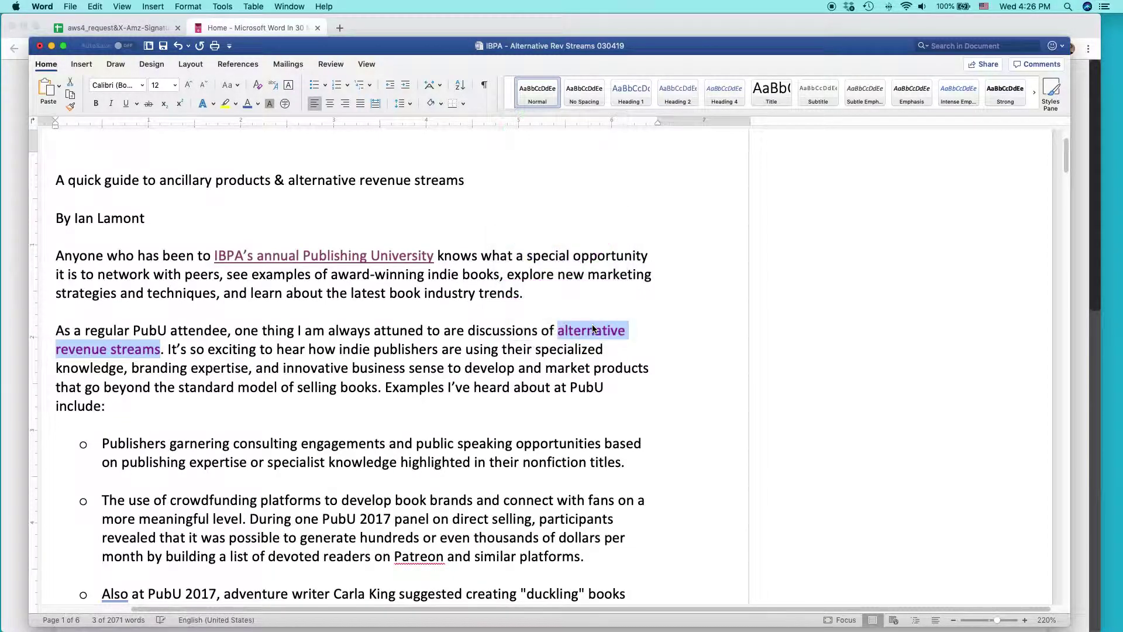
pyautogui.click(578, 350)
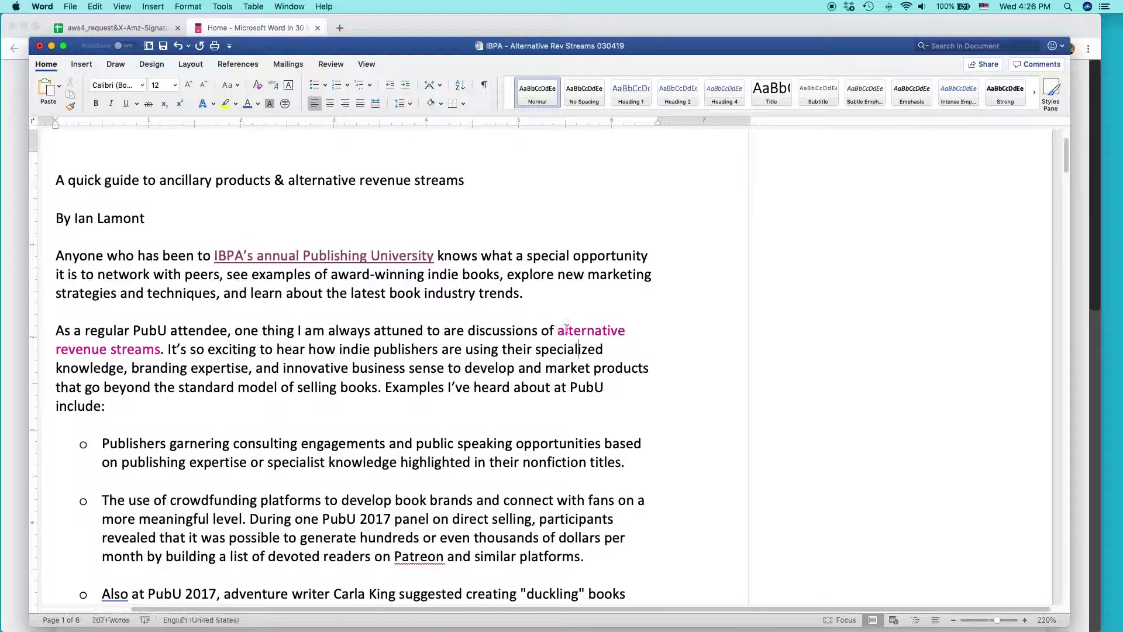
pyautogui.click(165, 349)
# Highlight 'industry trends' in the first paragraph in magenta.
pyautogui.moveTo(557, 330); pyautogui.dragTo(567, 334)
pyautogui.click(568, 329)
pyautogui.moveTo(425, 295); pyautogui.dragTo(512, 296)
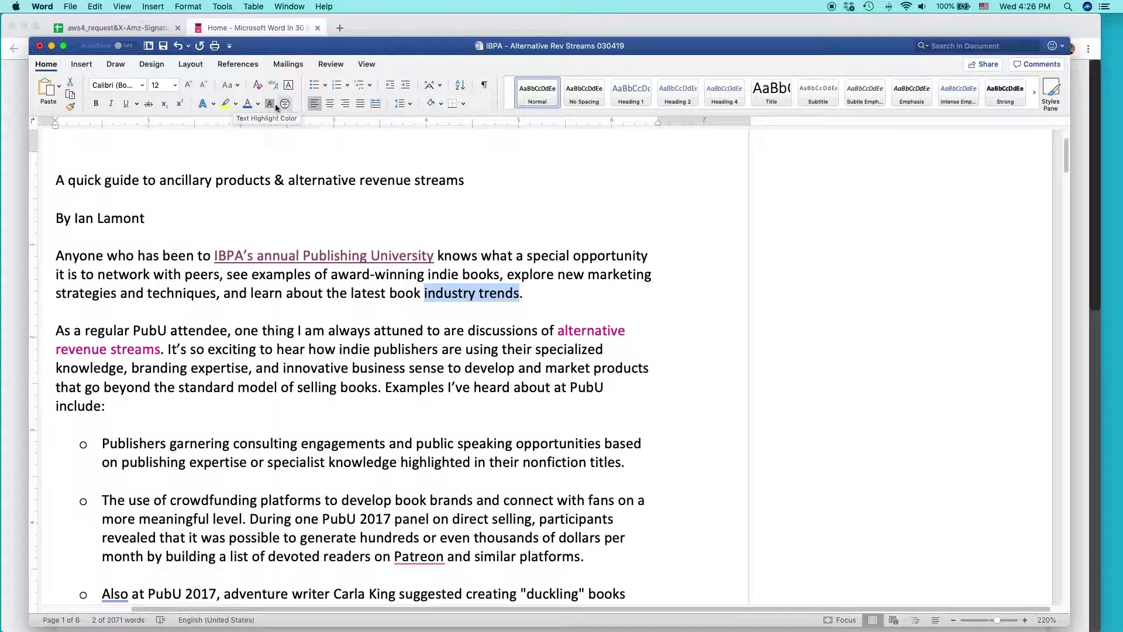
pyautogui.click(236, 105)
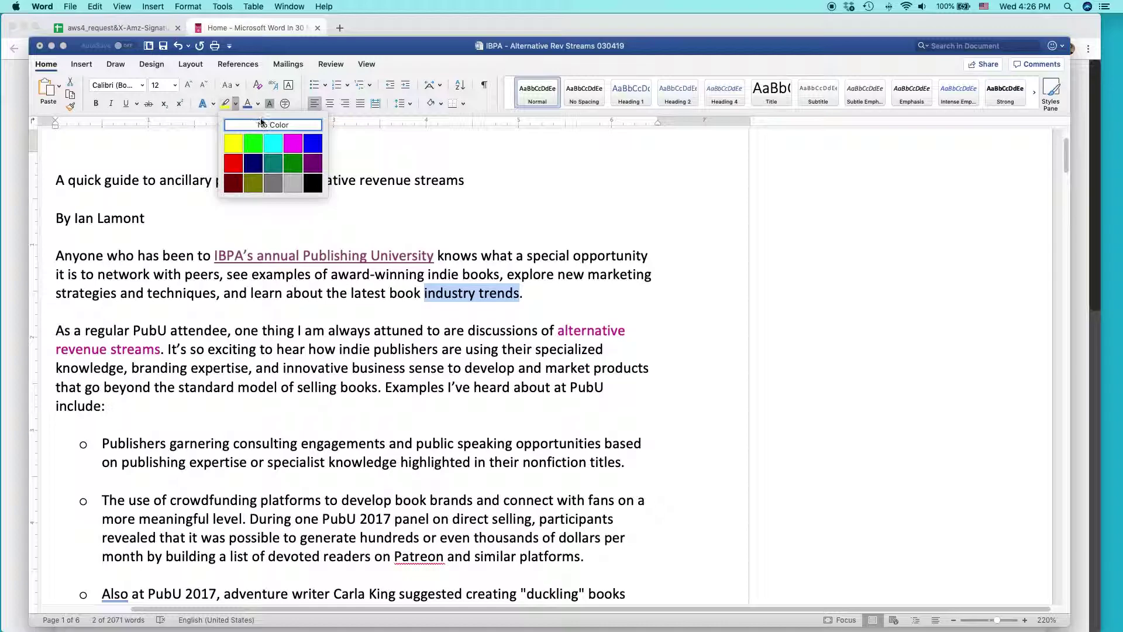
pyautogui.click(293, 145)
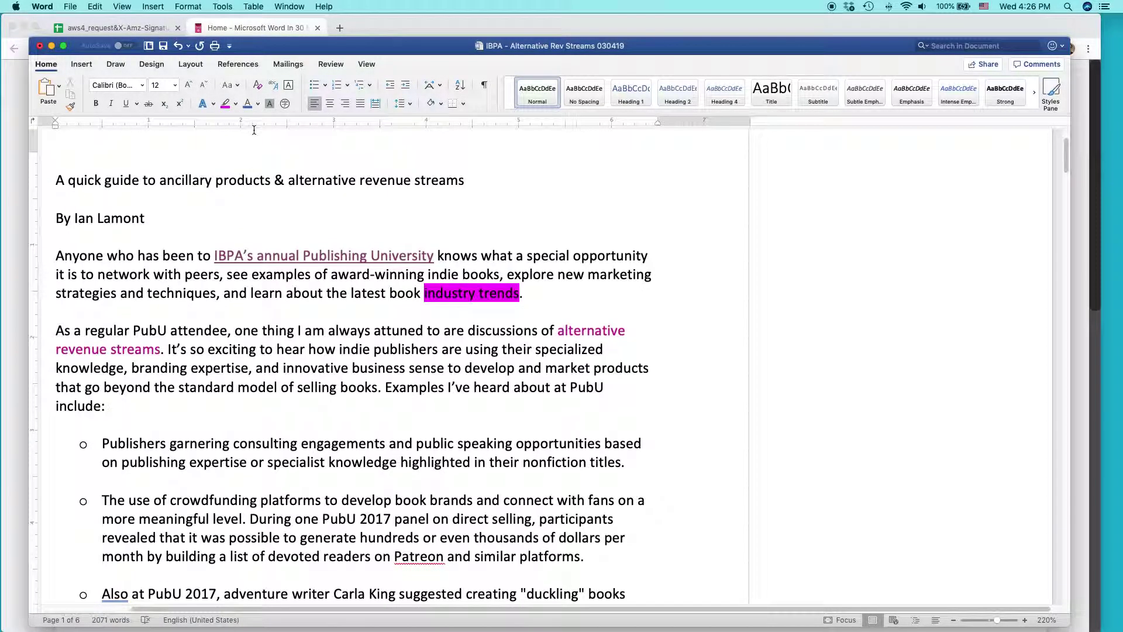
pyautogui.click(411, 298)
# Re-highlight 'book industry trends' in yellow, then finally in green.
pyautogui.click(236, 104)
pyautogui.click(235, 140)
pyautogui.moveTo(423, 295); pyautogui.dragTo(497, 295)
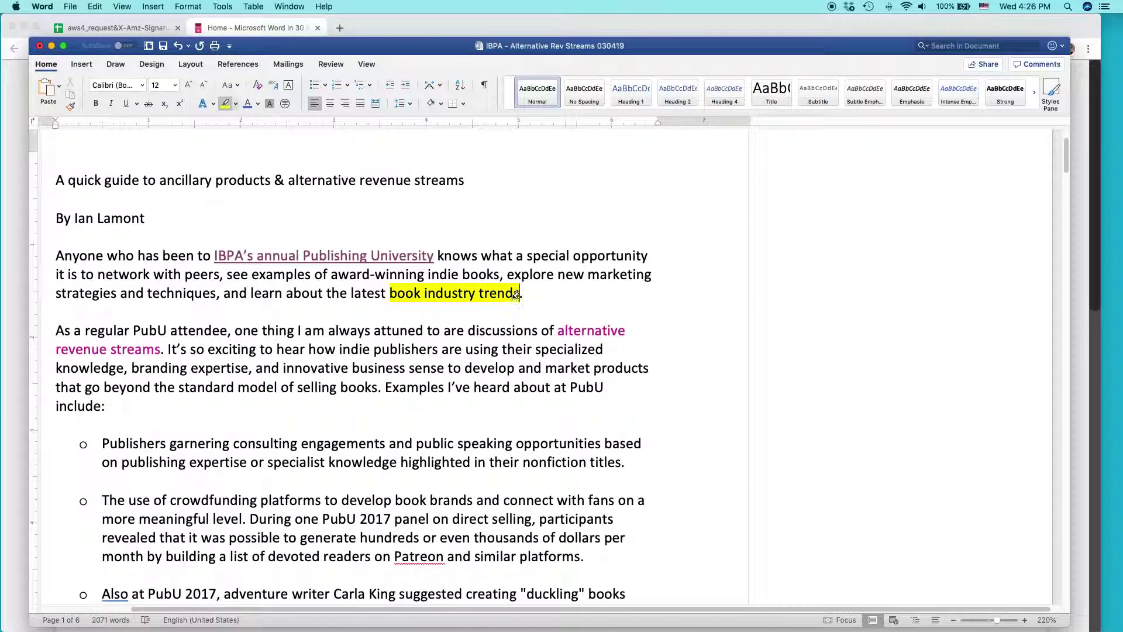
pyautogui.moveTo(520, 293); pyautogui.dragTo(390, 294)
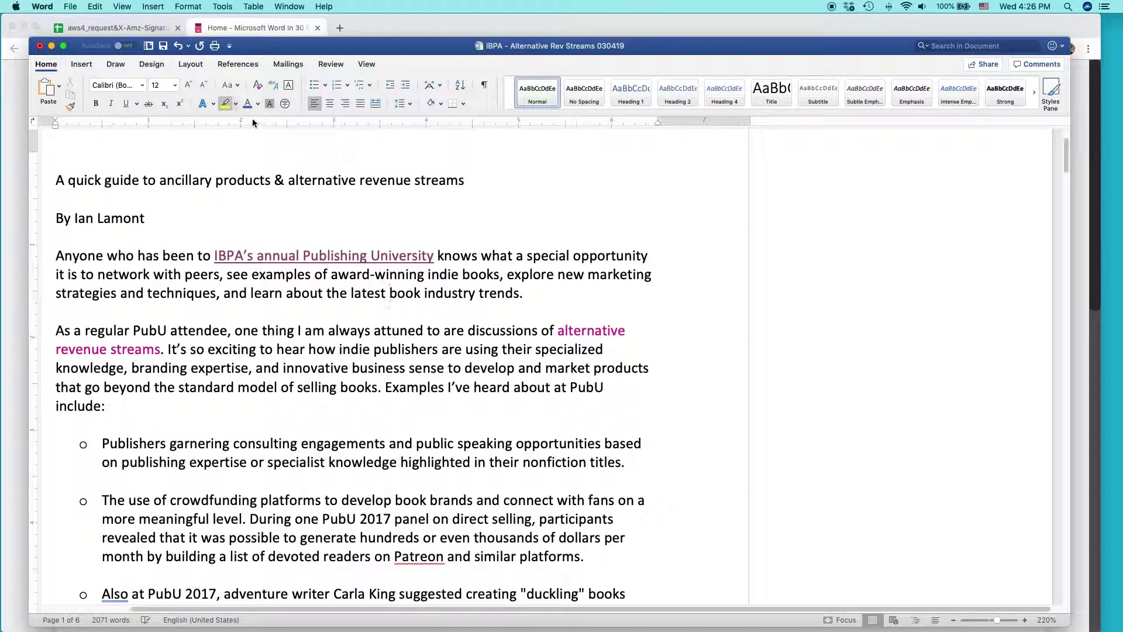
pyautogui.click(236, 105)
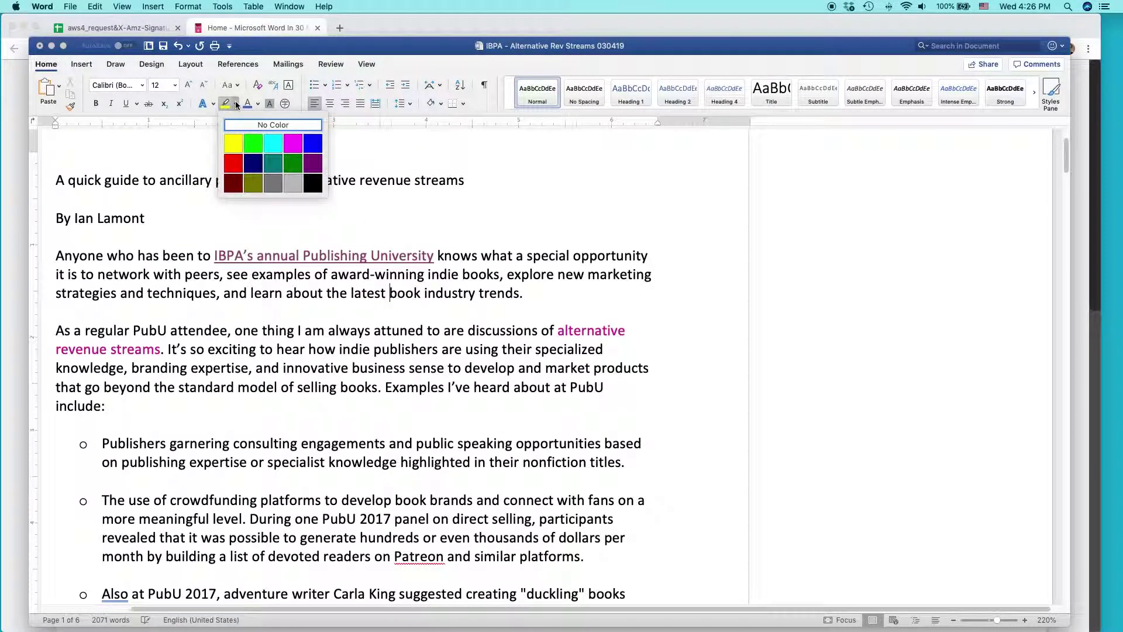
pyautogui.click(250, 139)
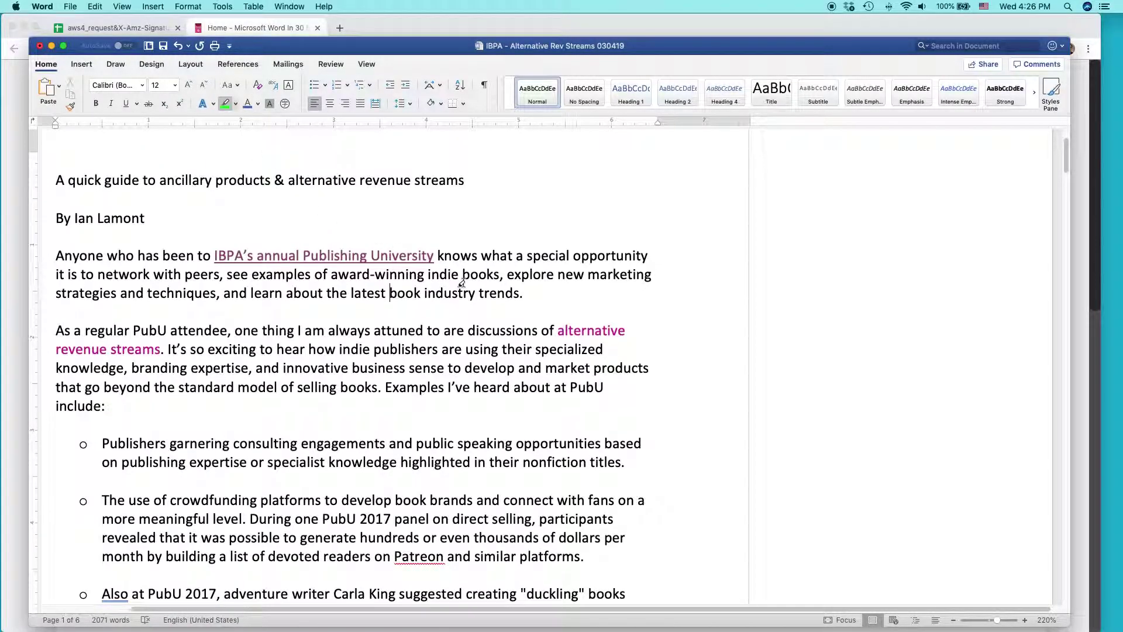
pyautogui.moveTo(391, 293); pyautogui.dragTo(521, 293)
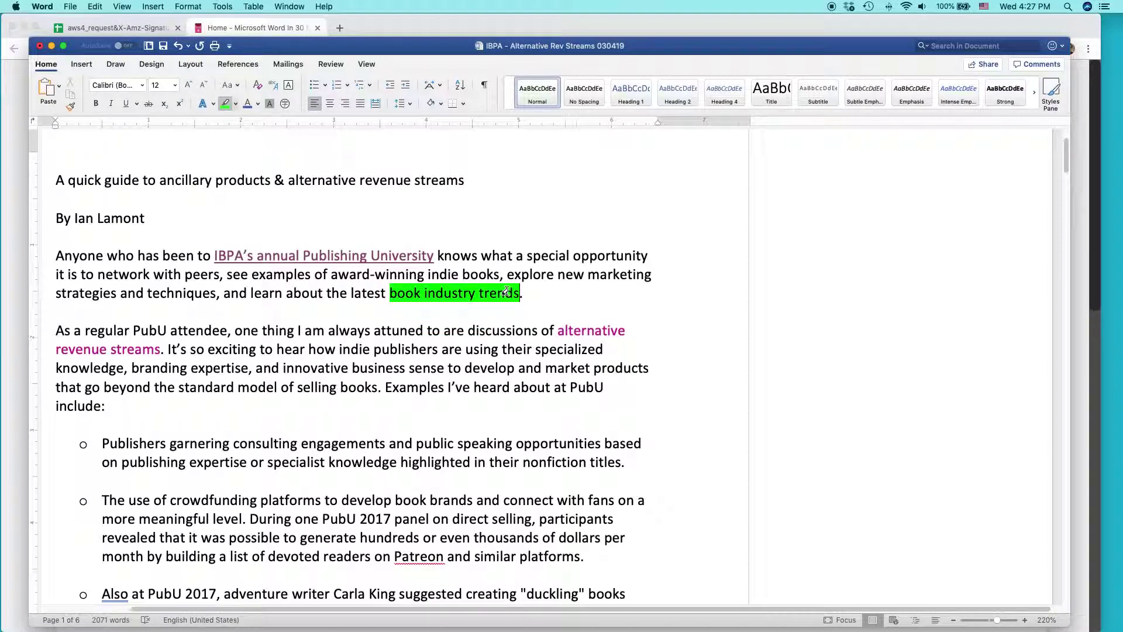
# Switch back to the Microsoft Word In 30 Minutes site in Chrome.
pyautogui.press('super+Tab')
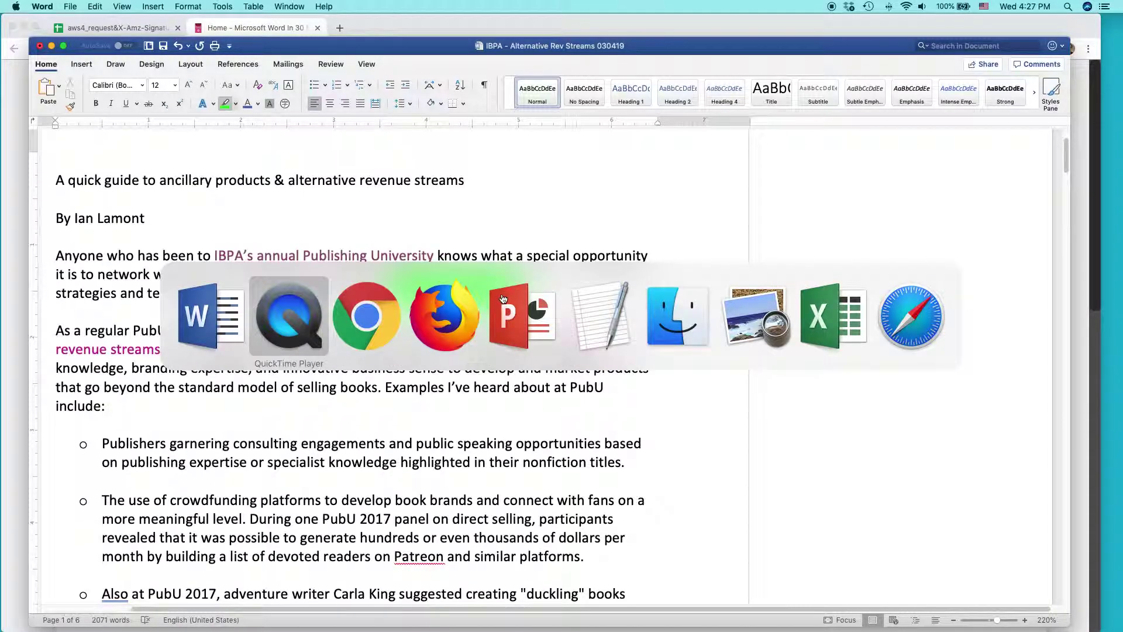
pyautogui.press('super+Tab')
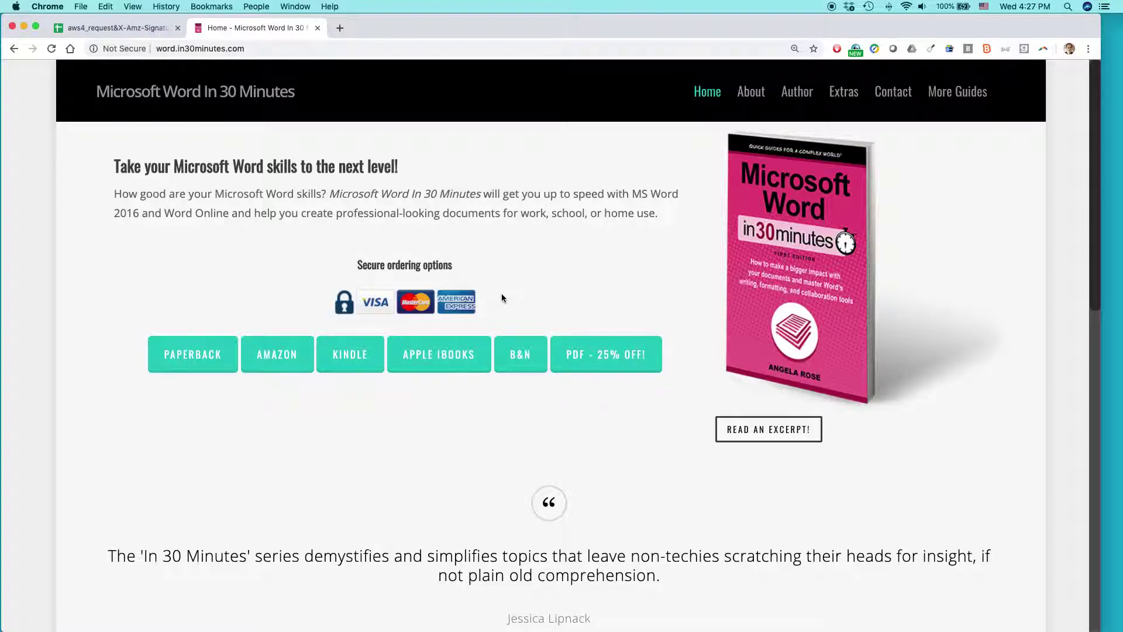